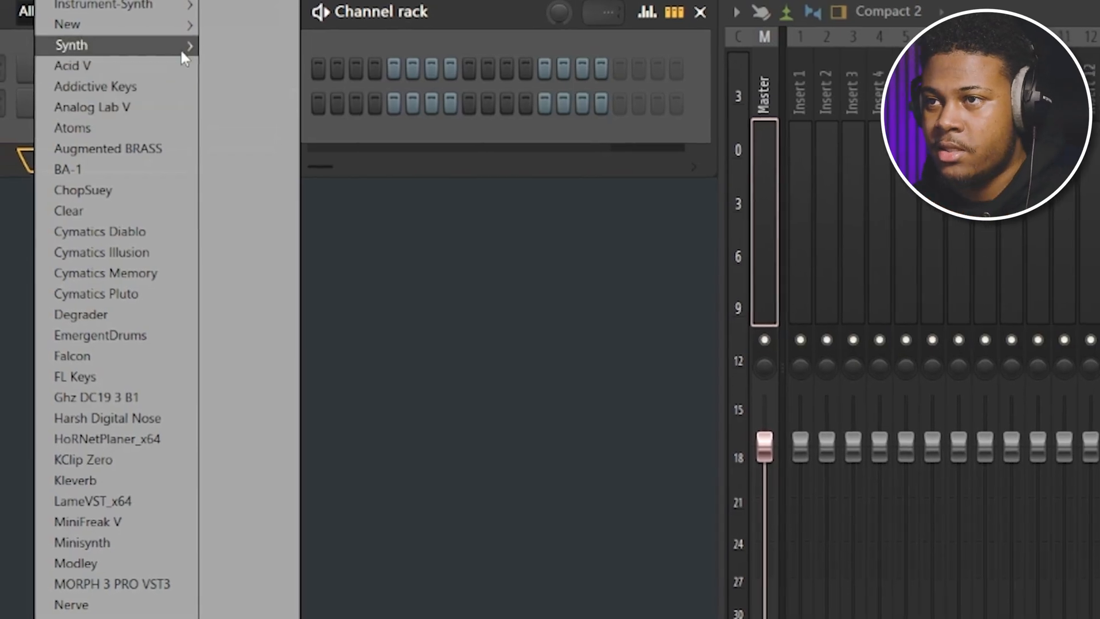
Add the Jup-8 V4 synth as a new channel
{"action": "mouse_move", "coordinate": [178, 45]}
{"action": "left_click", "coordinate": [321, 147]}
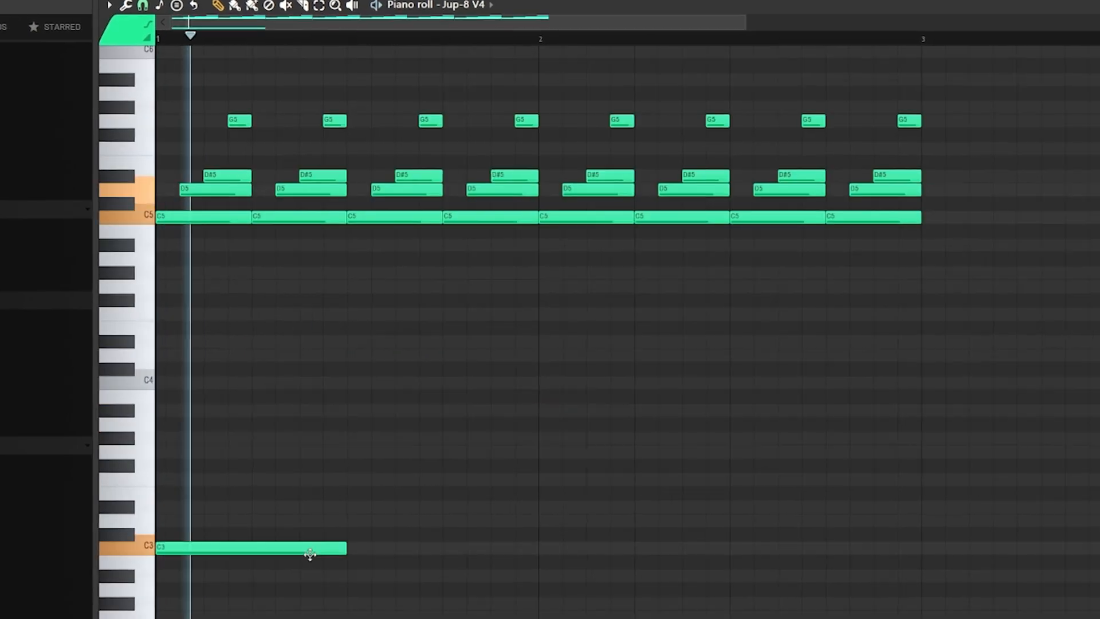
Write bass notes on C3, A#2 and G#2 under the arpeggio and middle notes on C4, G4 and G#4
{"action": "left_click", "coordinate": [535, 551]}
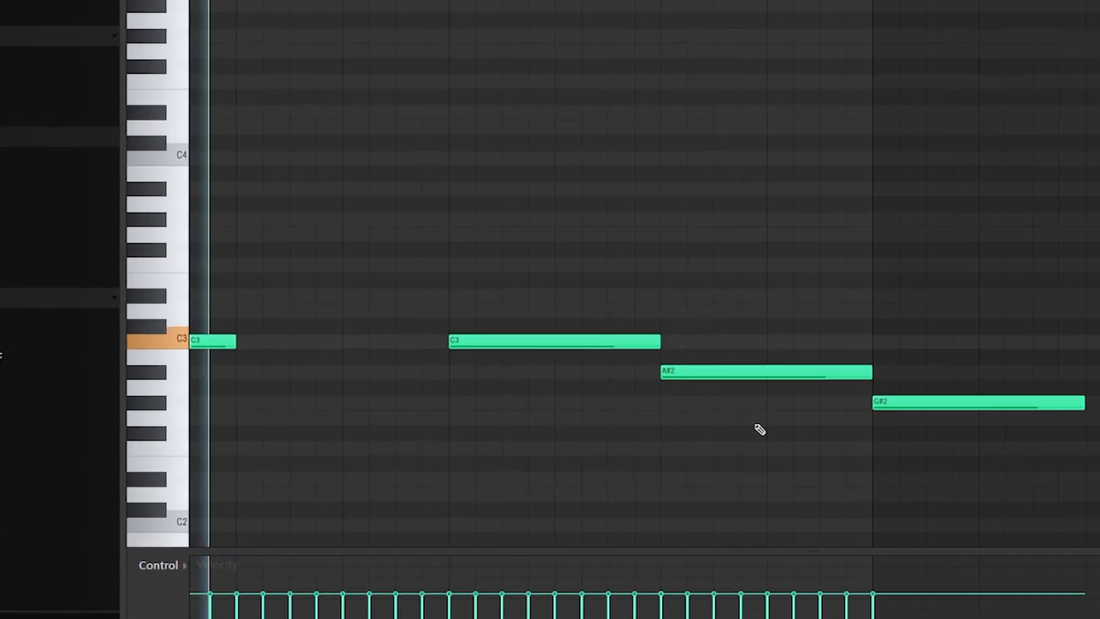
{"action": "left_click_drag", "start_coordinate": [646, 340], "coordinate": [602, 355]}
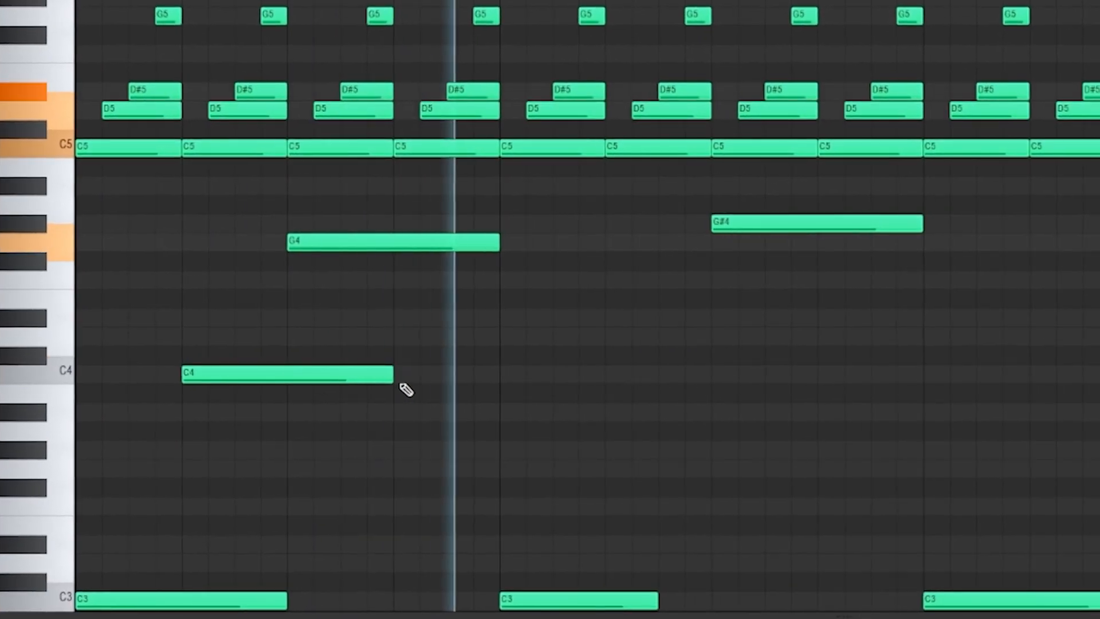
{"action": "left_click_drag", "start_coordinate": [367, 417], "coordinate": [415, 230]}
{"action": "left_click", "coordinate": [765, 218]}
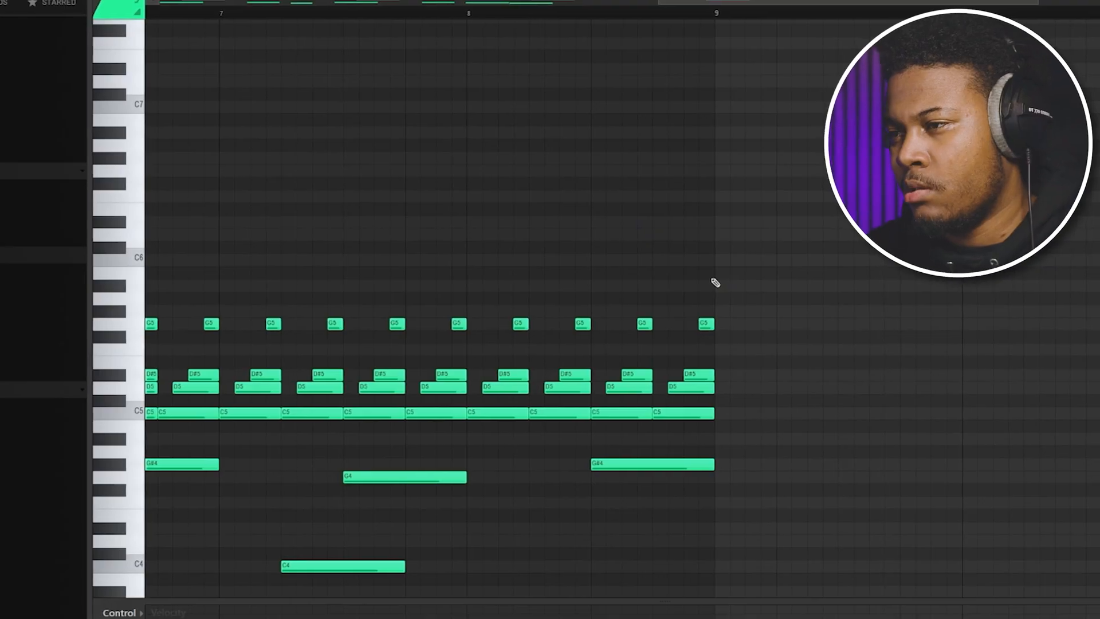
Write a high melody above the arpeggio with D6, C6, G6, G#5, A#5 and G5 notes, and close the synth window
{"action": "left_click_drag", "start_coordinate": [533, 271], "coordinate": [575, 268]}
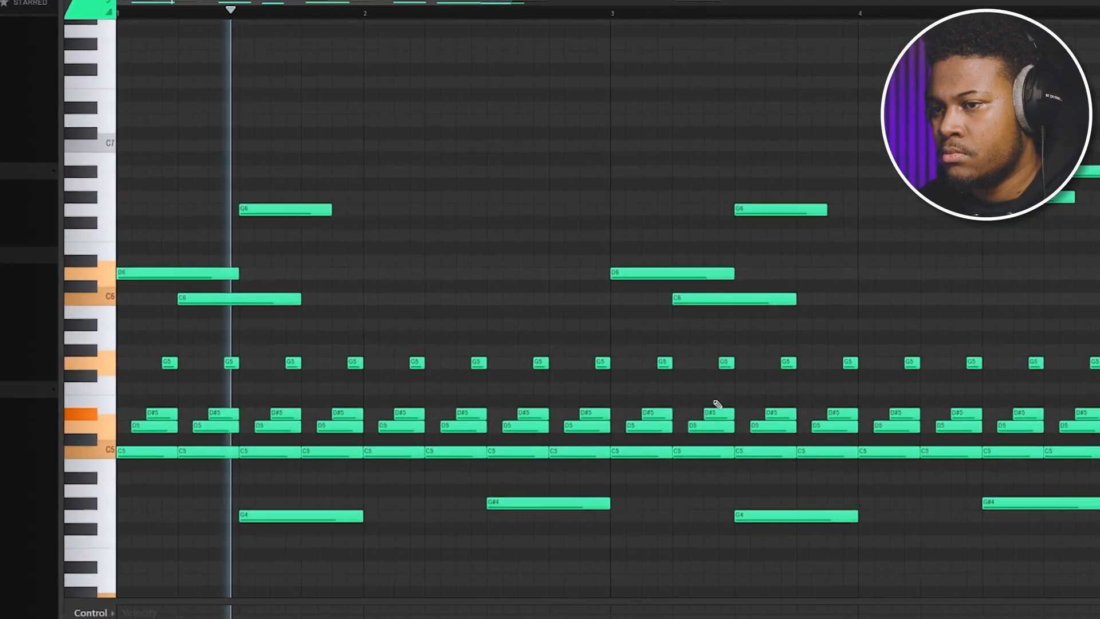
{"action": "scroll", "coordinate": [721, 403], "scroll_direction": "up", "scroll_amount": 2}
{"action": "left_click_drag", "start_coordinate": [653, 366], "coordinate": [76, 322]}
{"action": "left_click_drag", "start_coordinate": [434, 110], "coordinate": [557, 236]}
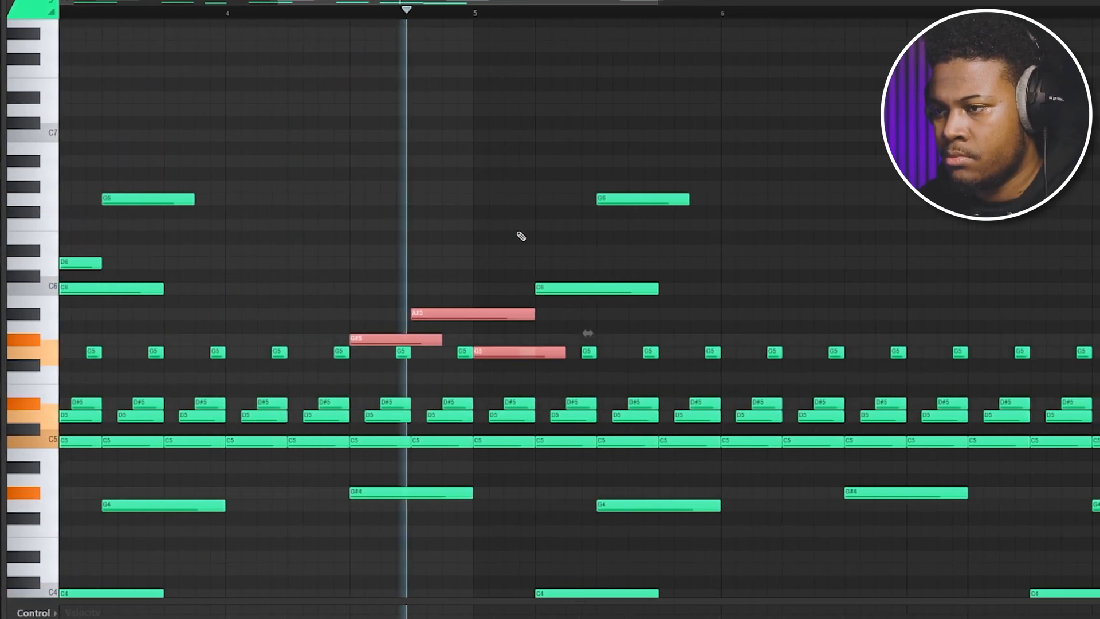
{"action": "left_click_drag", "start_coordinate": [561, 255], "coordinate": [565, 292]}
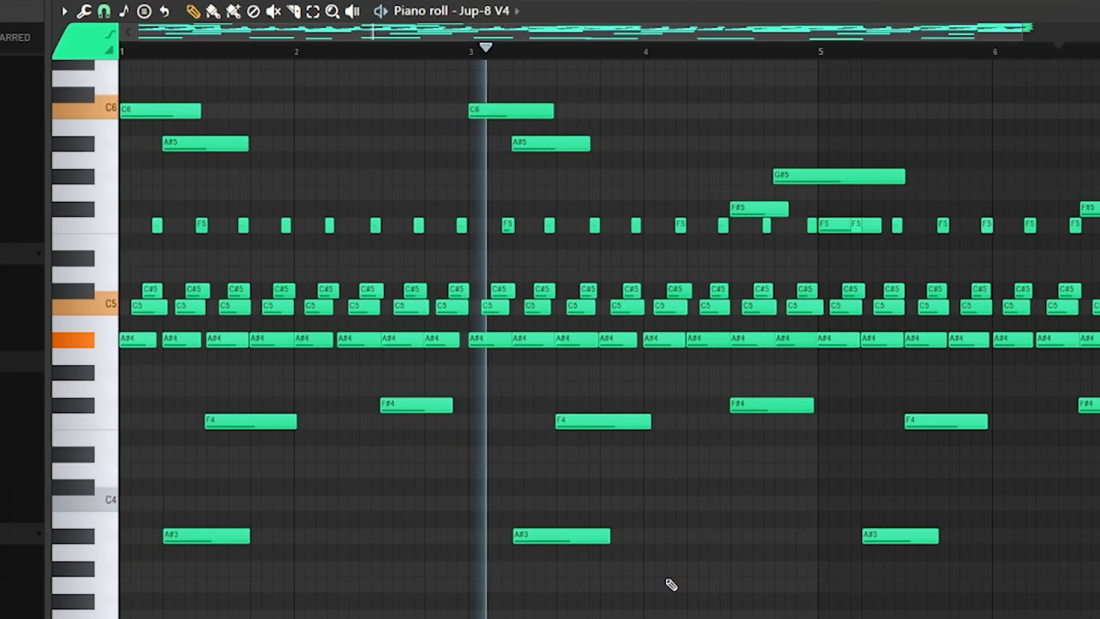
{"action": "left_click_drag", "start_coordinate": [1021, 28], "coordinate": [1055, 39]}
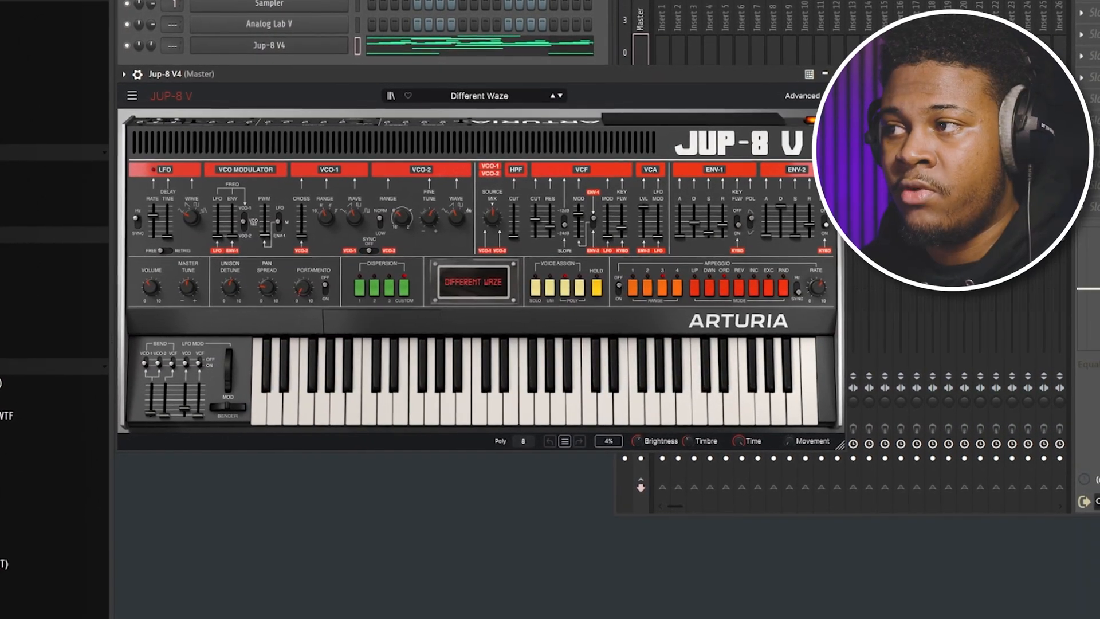
{"action": "left_click", "coordinate": [846, 77]}
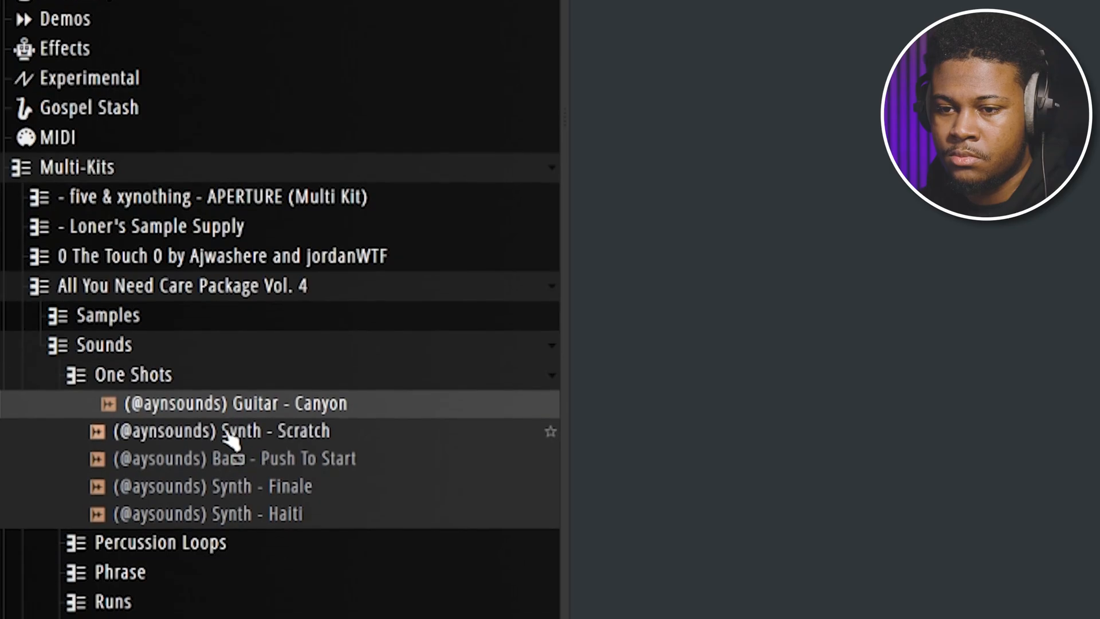
Preview the Synth - Scratch, Bass - Push To Start and Synth - Finale one-shots and load clothes - synth as a new channel
{"action": "left_click", "coordinate": [232, 441]}
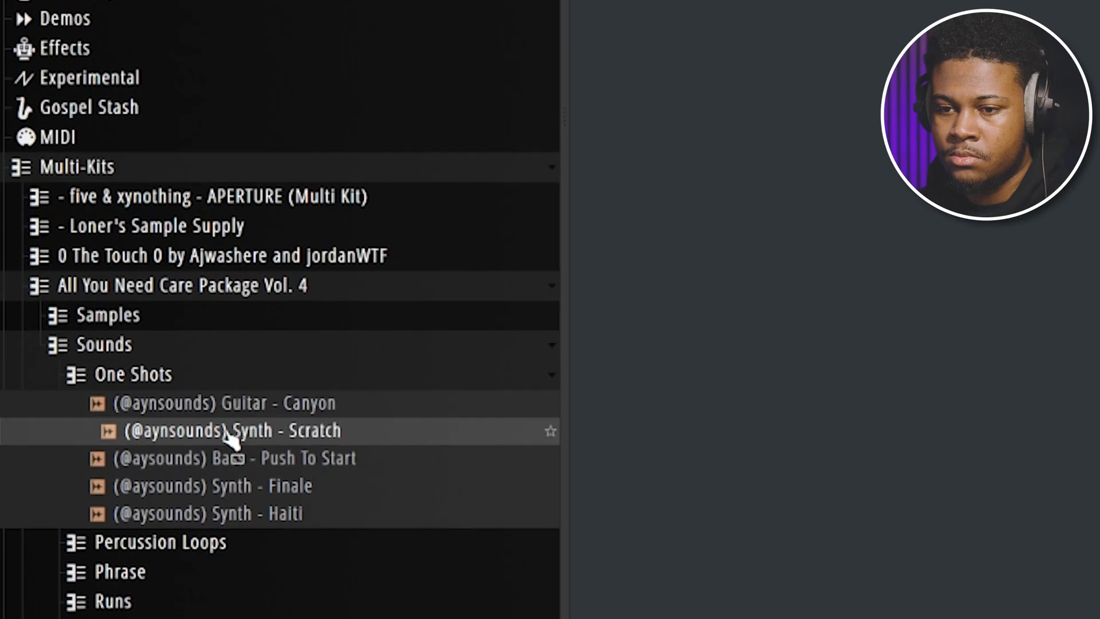
{"action": "left_click", "coordinate": [229, 458]}
{"action": "left_click", "coordinate": [234, 484]}
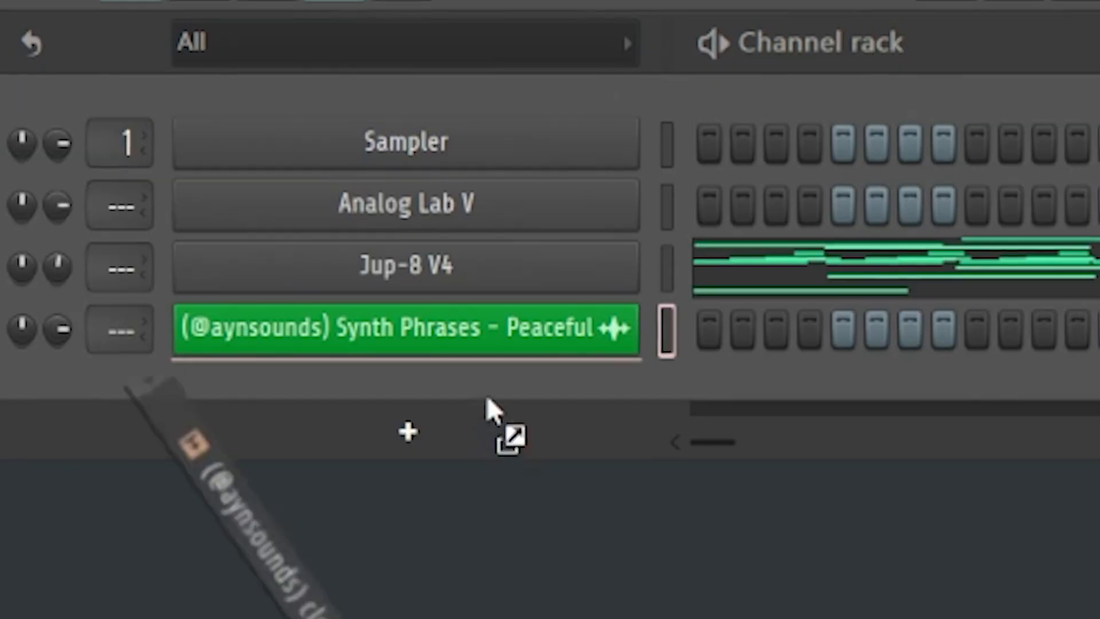
{"action": "left_click_drag", "start_coordinate": [489, 404], "coordinate": [486, 390]}
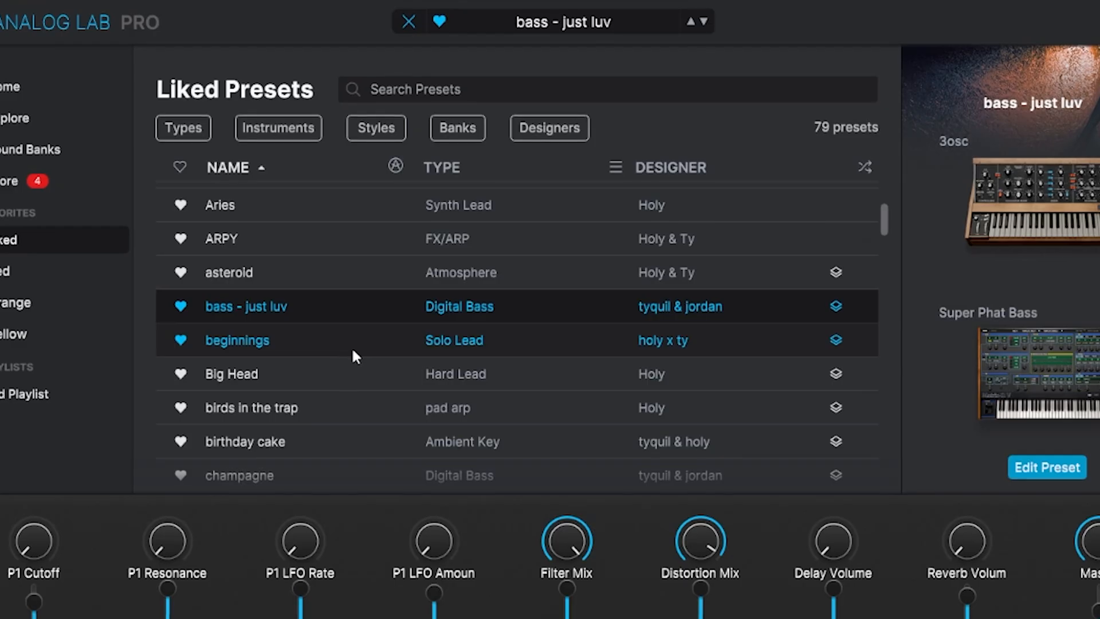
{"action": "scroll", "coordinate": [442, 407], "scroll_direction": "down", "scroll_amount": 6}
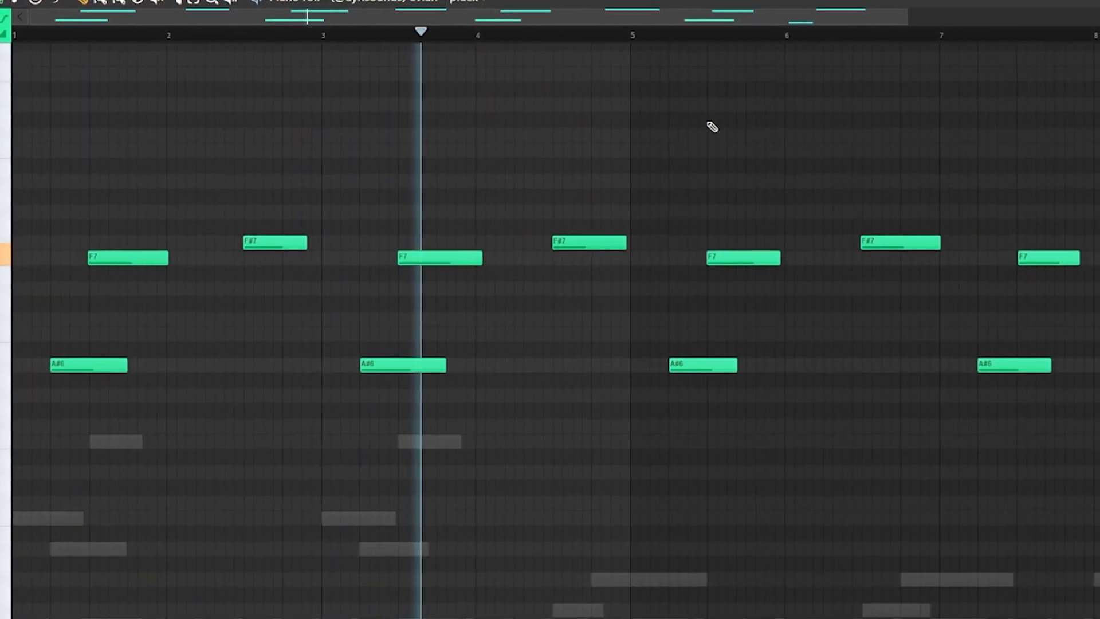
{"action": "left_click_drag", "start_coordinate": [905, 22], "coordinate": [627, 22]}
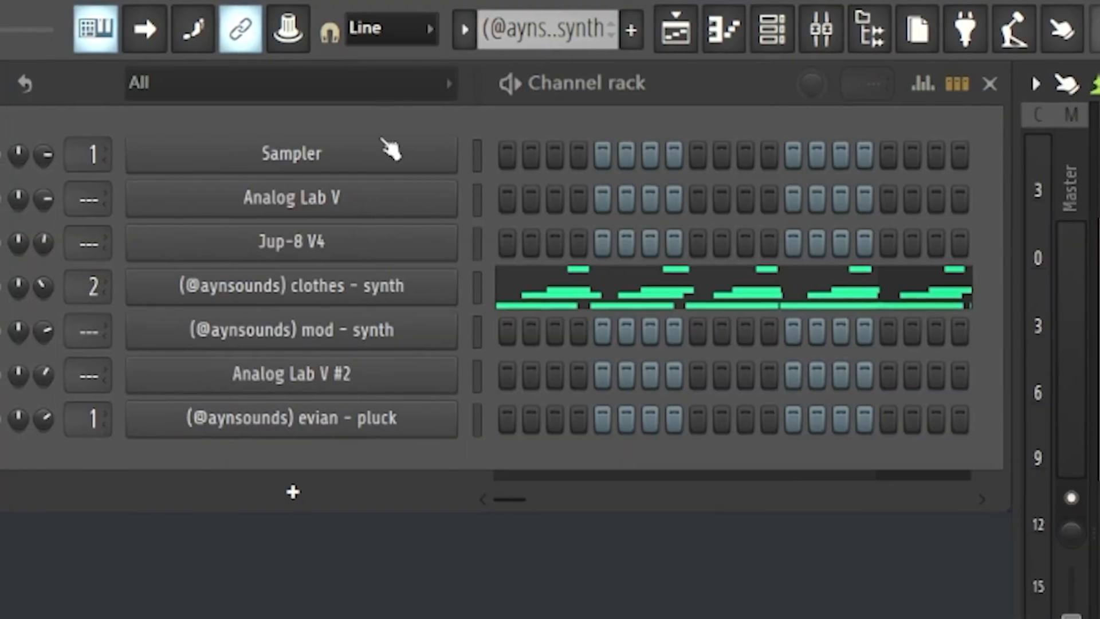
Switch from the clothes - synth pattern to the mod - synth pattern
{"action": "left_click", "coordinate": [468, 31]}
{"action": "left_click", "coordinate": [502, 67]}
{"action": "left_click", "coordinate": [468, 32]}
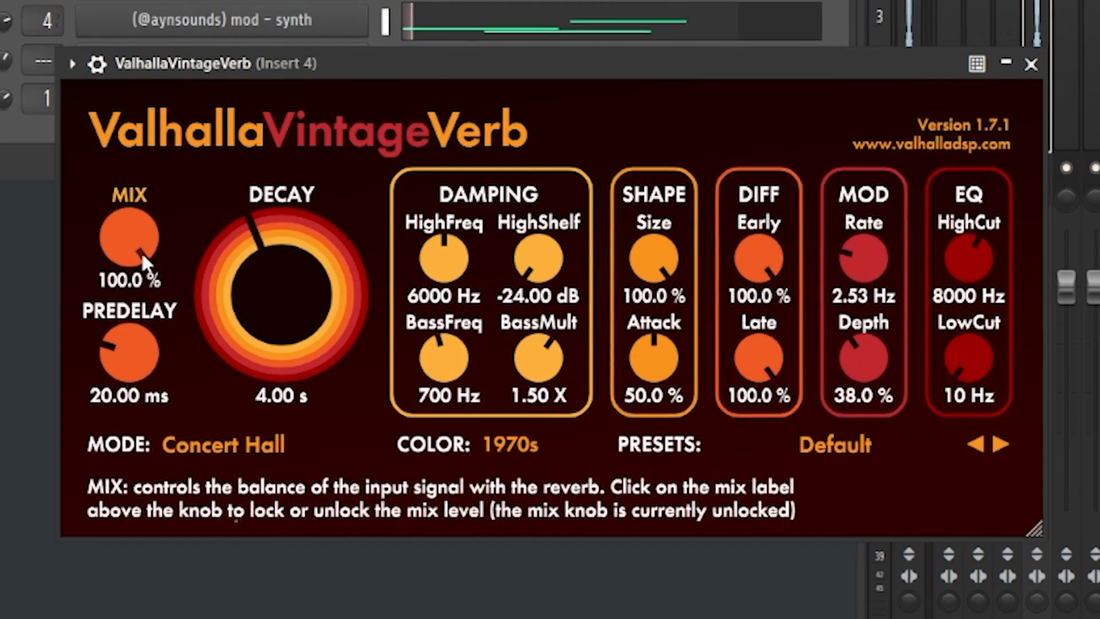
Reduce the ValhallaVintageVerb mix on Insert 4 and select the Insert 3 mixer track
{"action": "left_click_drag", "start_coordinate": [126, 244], "coordinate": [208, 301]}
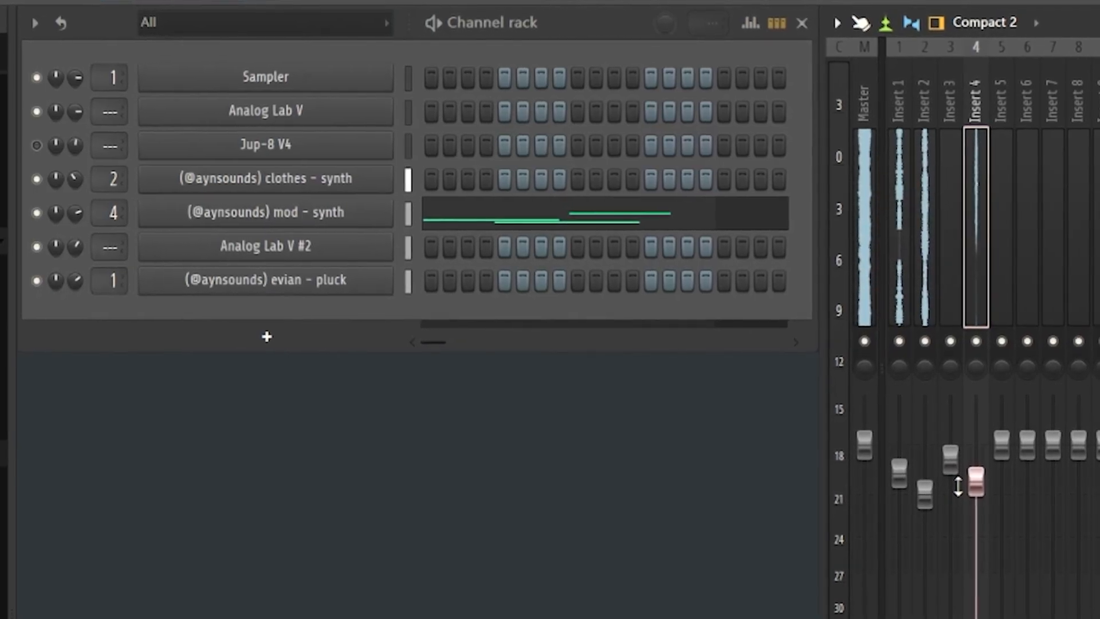
{"action": "left_click", "coordinate": [948, 458]}
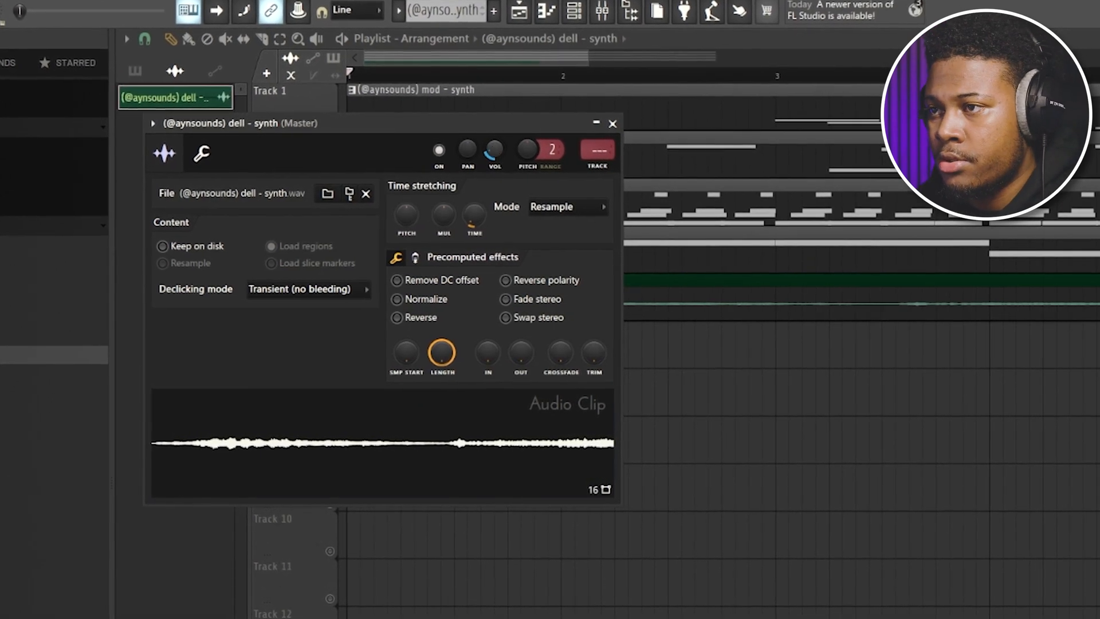
Change the time-stretching mode of the dell - synth audio clip
{"action": "left_click", "coordinate": [586, 214]}
{"action": "left_click", "coordinate": [550, 228]}
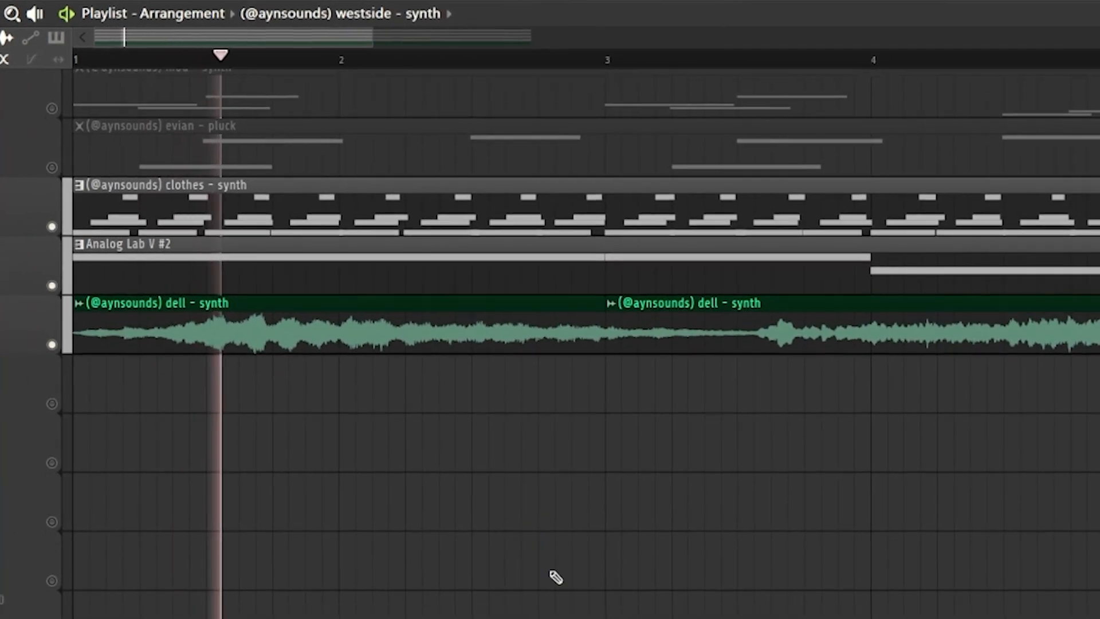
Unmute the evian - pluck and mod - synth tracks in the playlist
{"action": "left_click_drag", "start_coordinate": [554, 576], "coordinate": [726, 518]}
{"action": "left_click", "coordinate": [46, 118]}
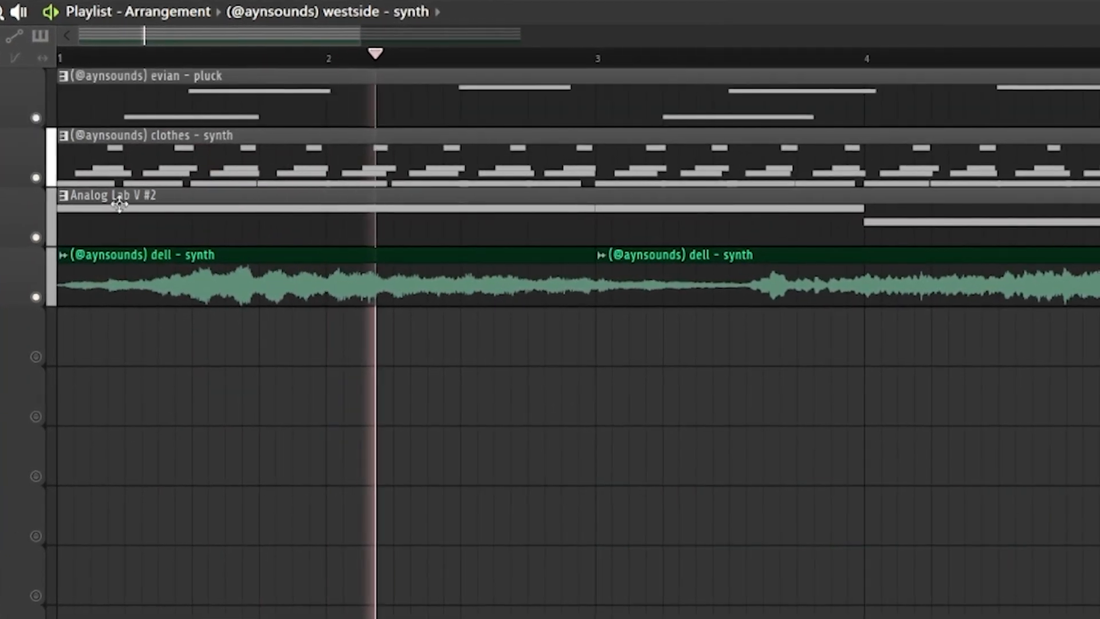
{"action": "scroll", "coordinate": [60, 154], "scroll_direction": "up", "scroll_amount": 1}
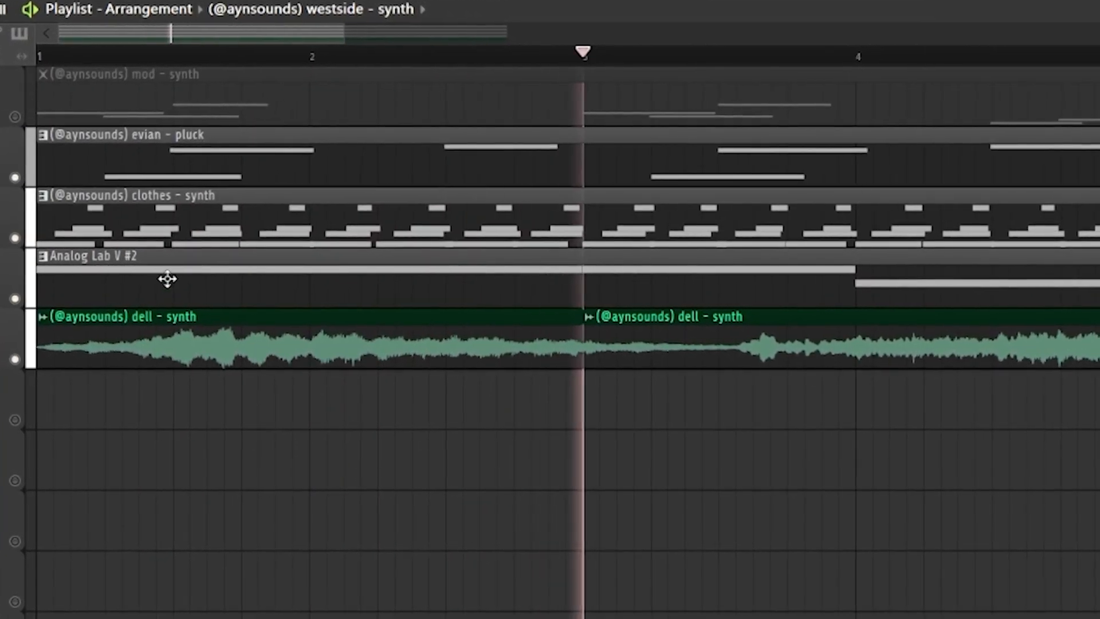
{"action": "left_click", "coordinate": [5, 117]}
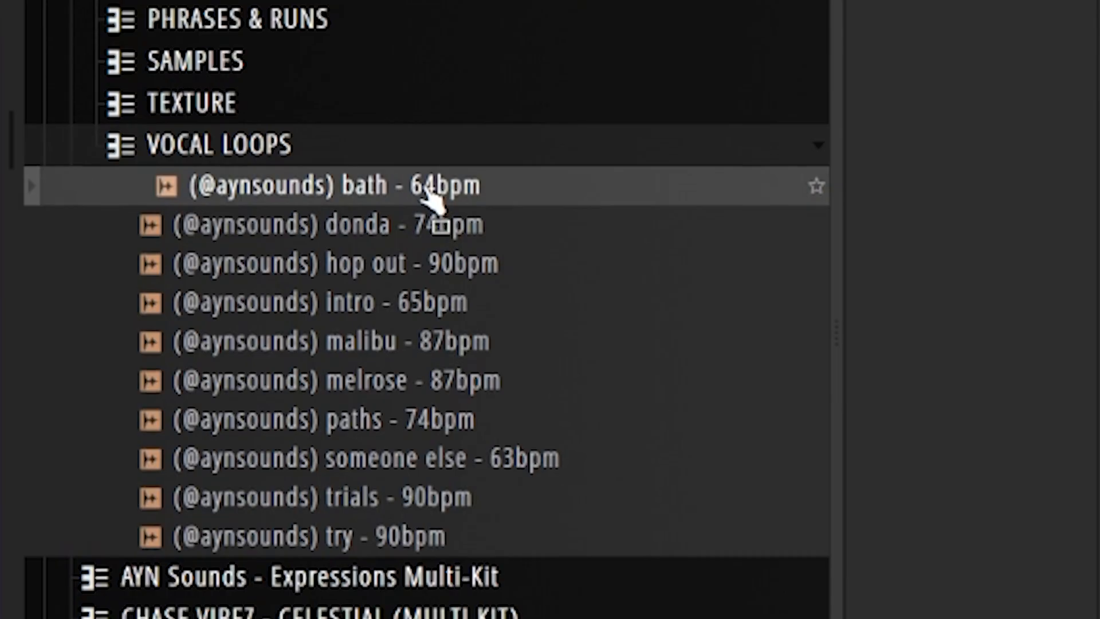
Preview the paths - 74bpm and someone else - 63bpm samples in the vocal loops folder
{"action": "left_click", "coordinate": [423, 421]}
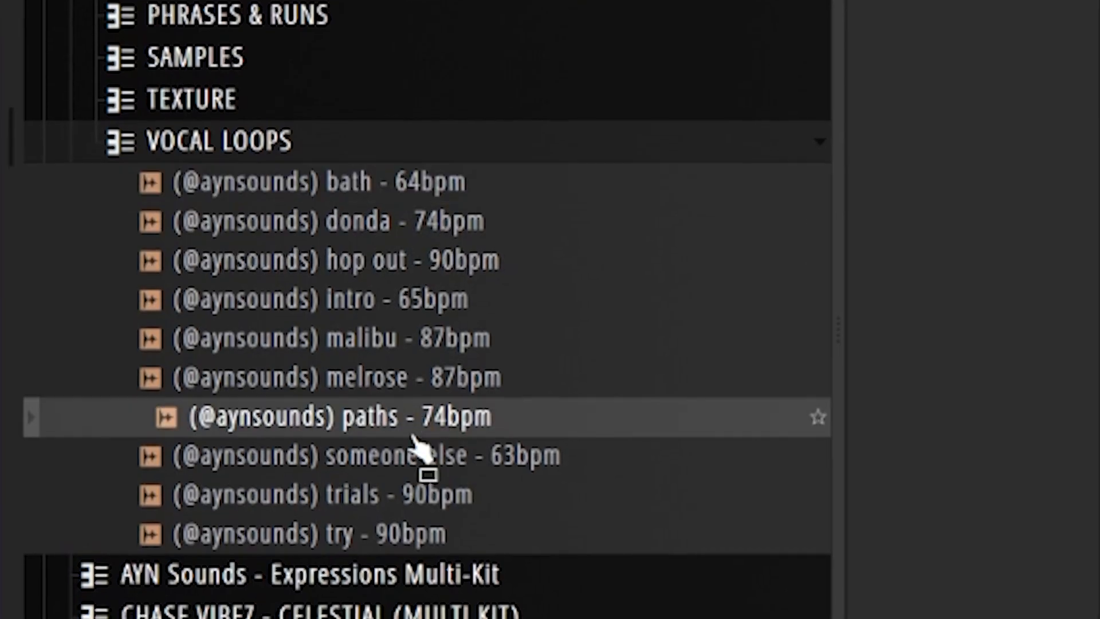
{"action": "left_click", "coordinate": [412, 456]}
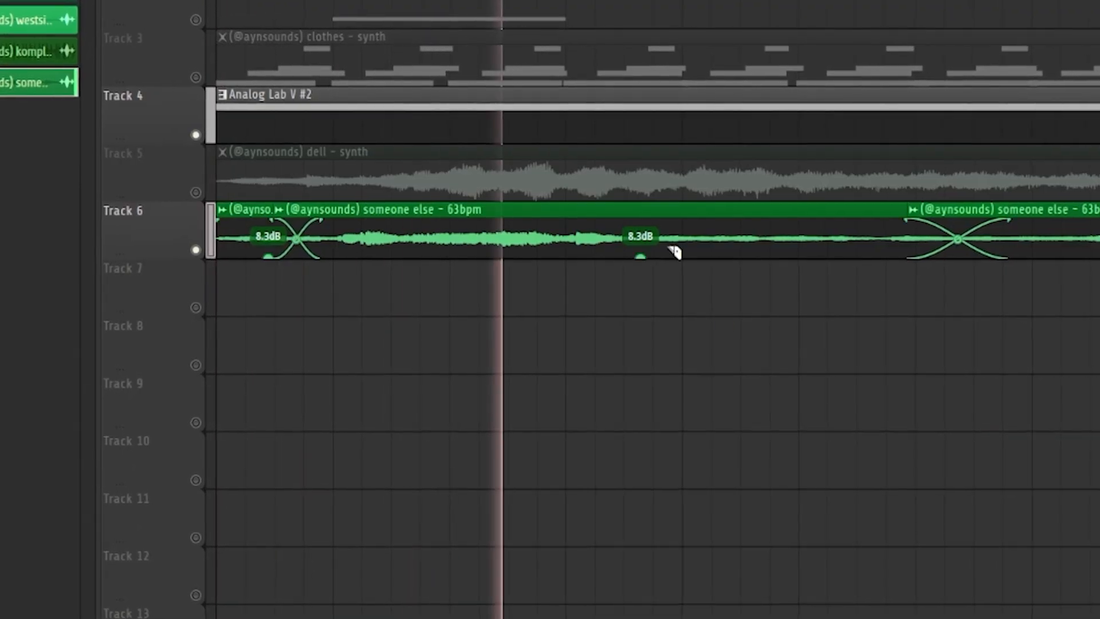
Lower the gain of the second someone else - 63bpm clip on Track 6 to 1.5 dB and the third to 4.6 dB
{"action": "left_click_drag", "start_coordinate": [638, 255], "coordinate": [639, 275]}
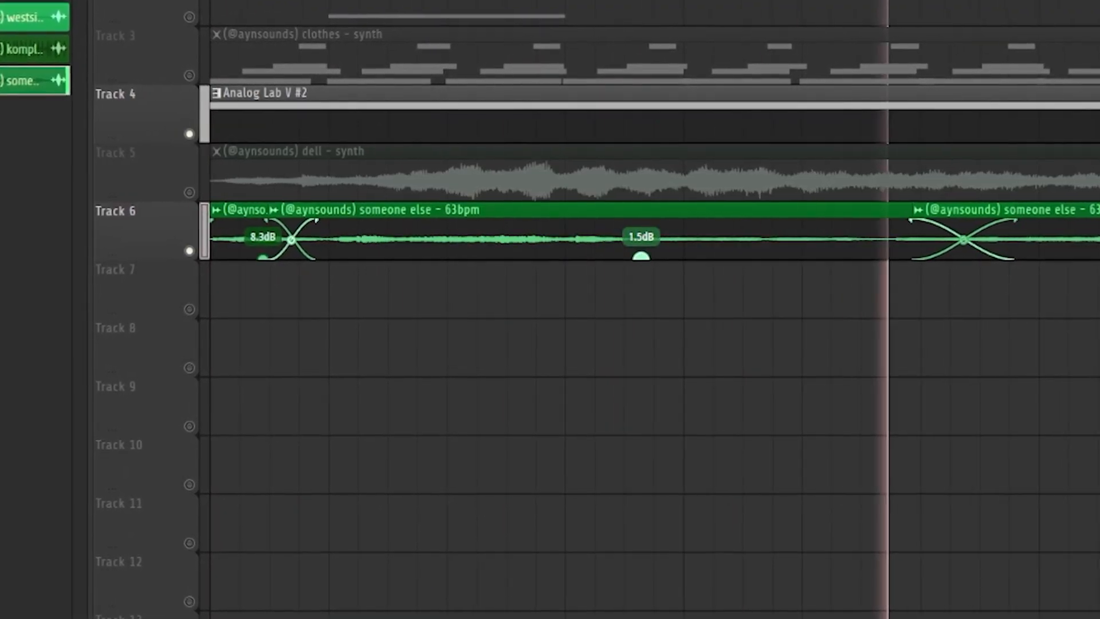
{"action": "scroll", "coordinate": [875, 317], "scroll_direction": "up", "scroll_amount": 1}
{"action": "scroll", "coordinate": [656, 384], "scroll_direction": "right", "scroll_amount": 12}
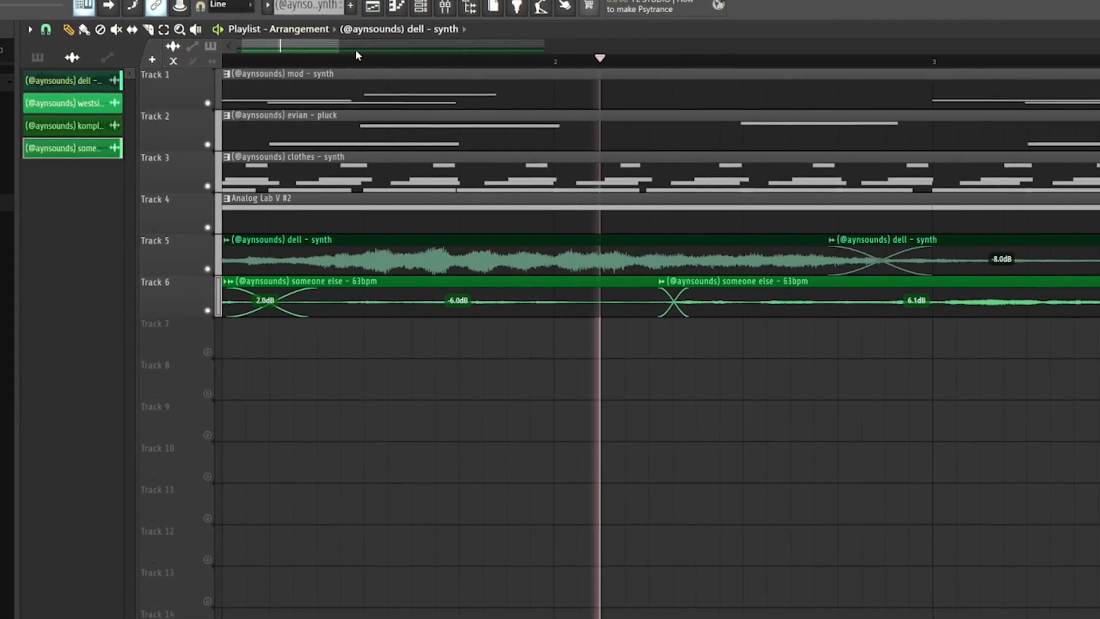
{"action": "left_click_drag", "start_coordinate": [338, 46], "coordinate": [482, 81]}
{"action": "left_click_drag", "start_coordinate": [572, 316], "coordinate": [572, 325]}
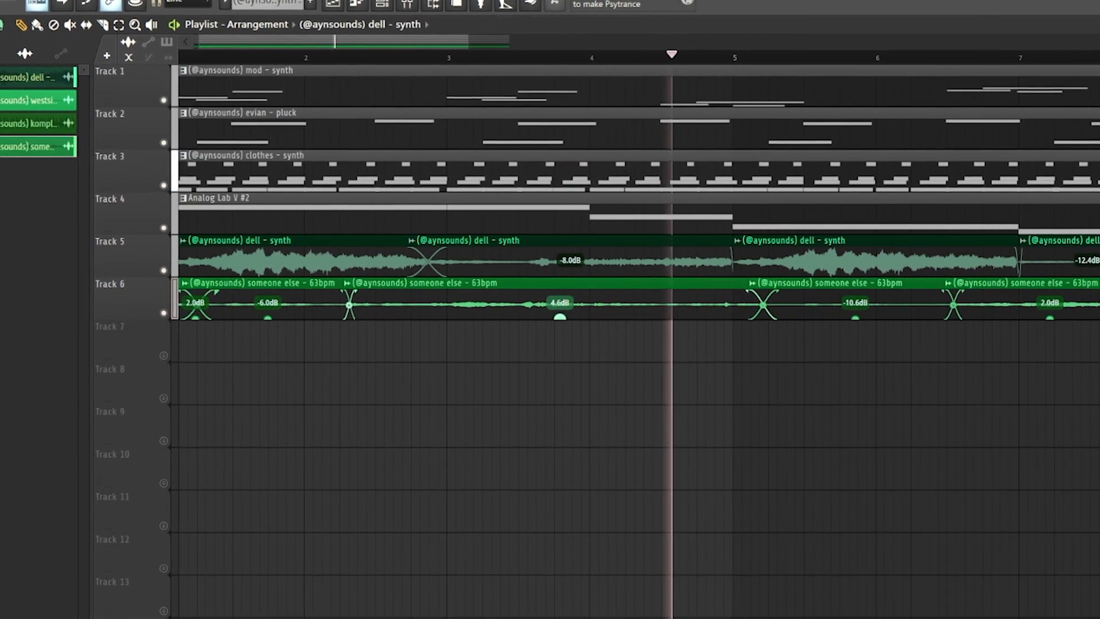